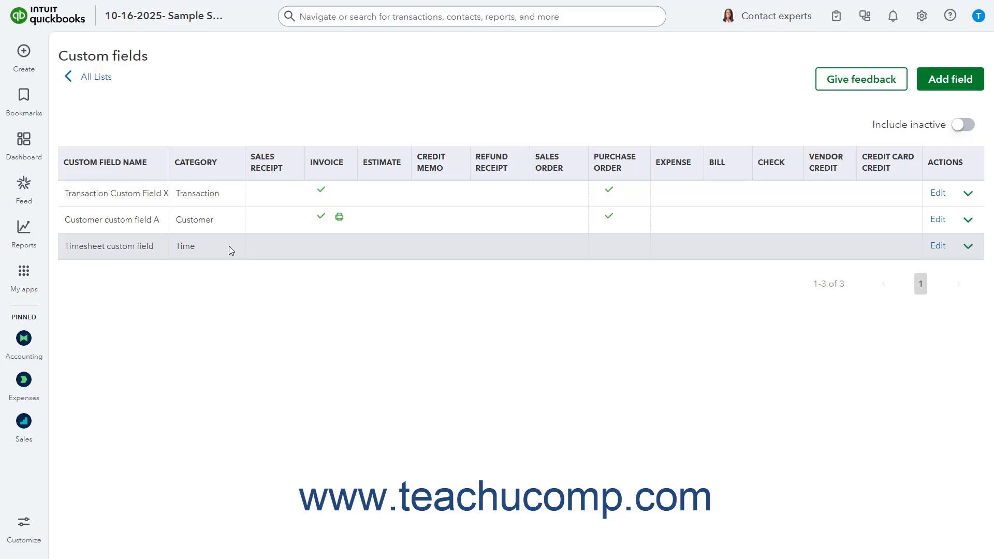
Open the record of the customer with the $412.29 open balance from the Customer Hub's customer list.
left_click(206, 165)
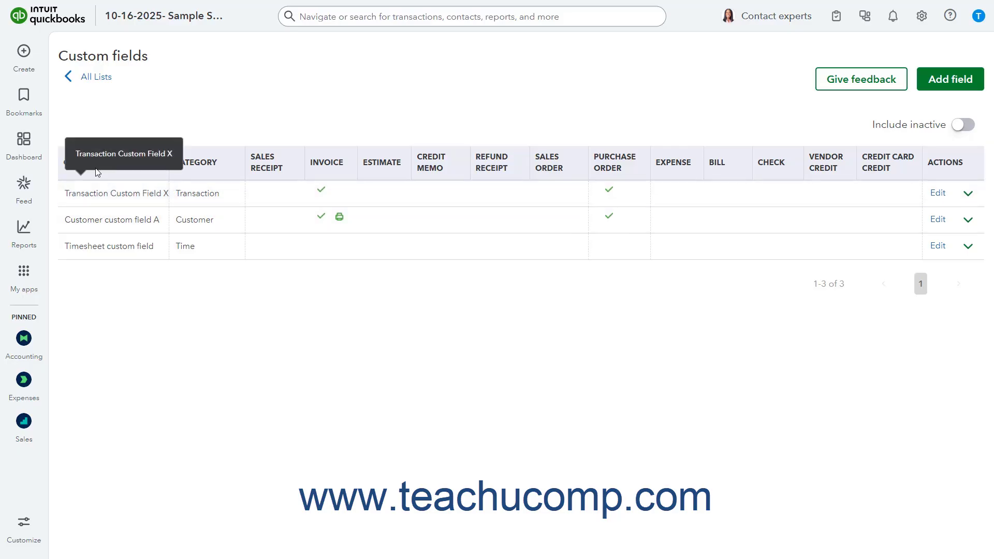
mouse_move(38, 278)
mouse_move(157, 275)
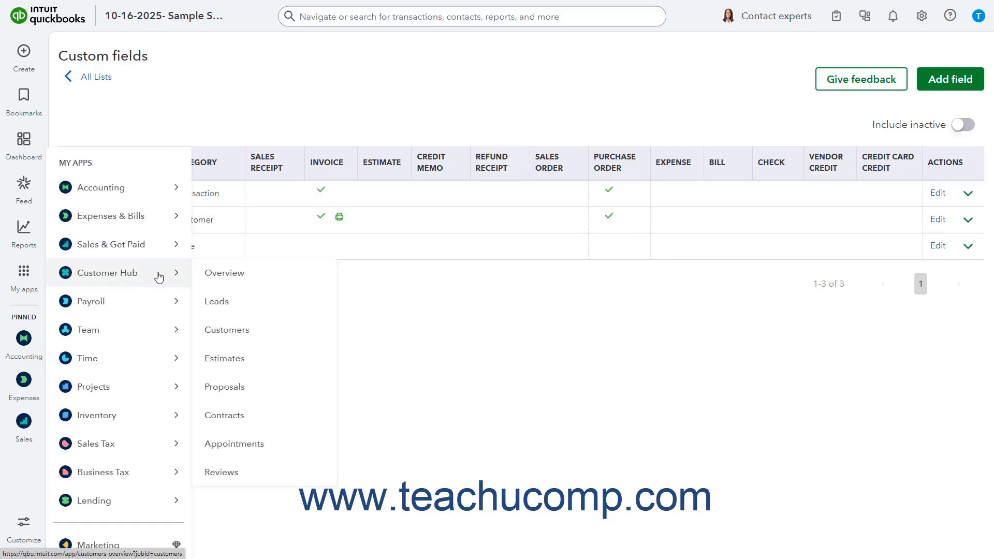
left_click(229, 331)
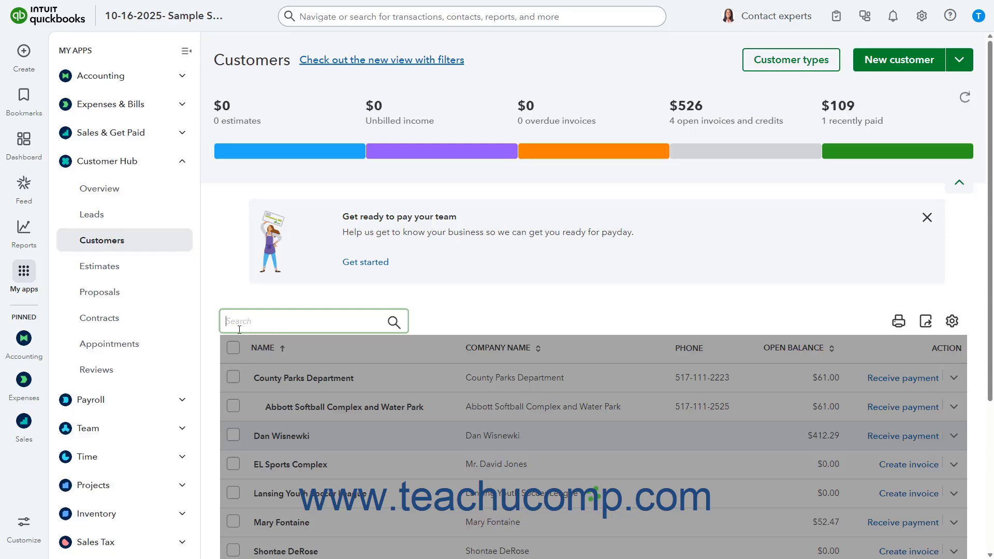
scroll(340, 304, "down", 3)
left_click(341, 301)
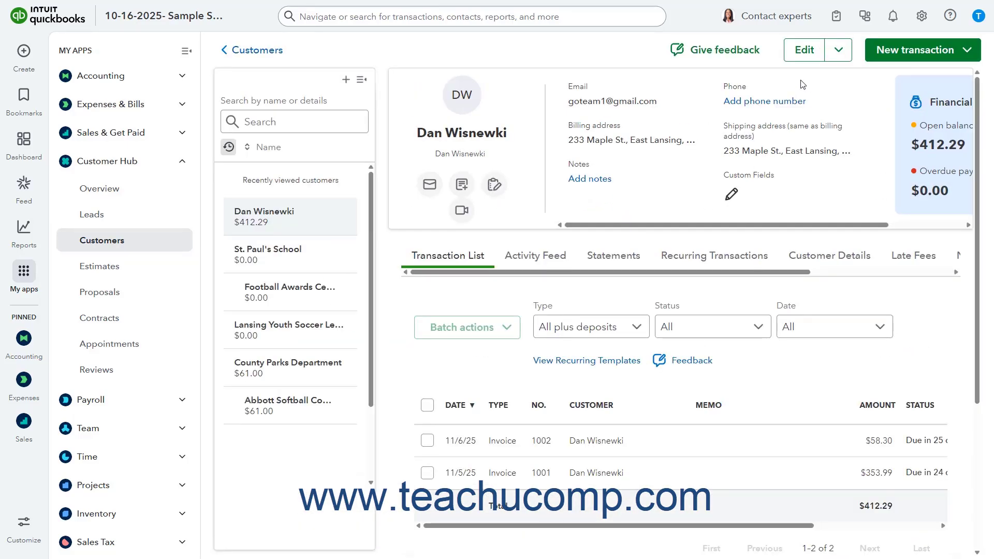
Examine Customer custom field A in the customer's editable details and close them without saving changes.
left_click(805, 52)
left_click(917, 20)
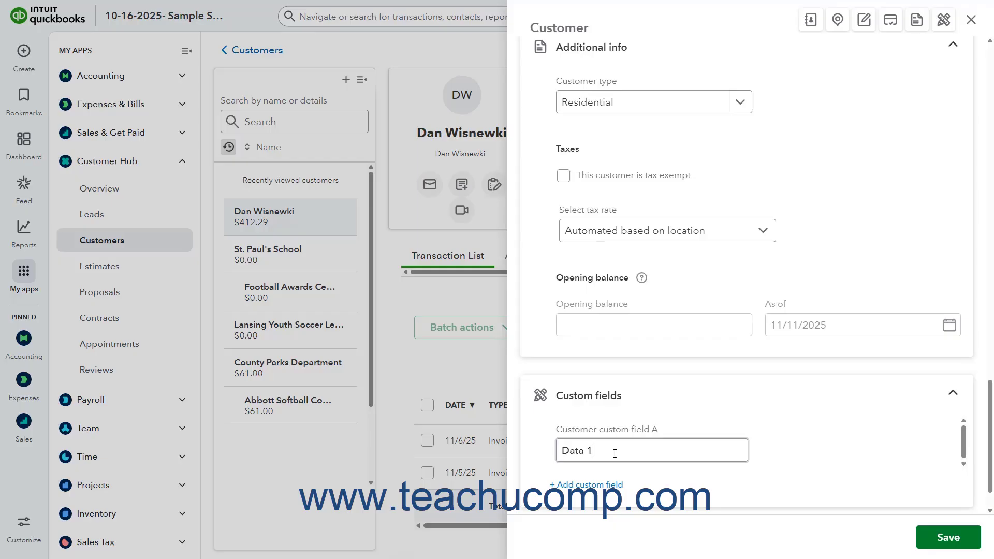
triple_click(615, 453)
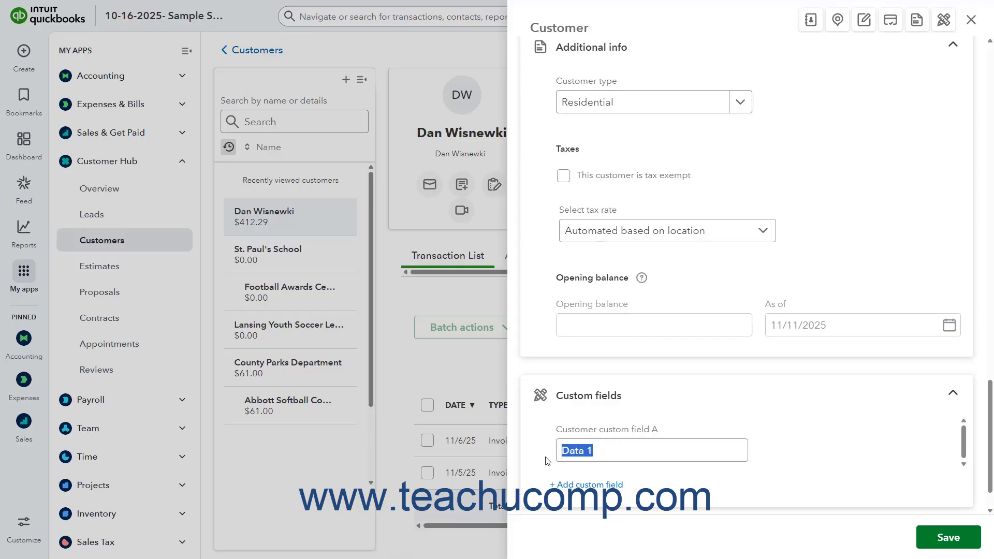
left_click(619, 456)
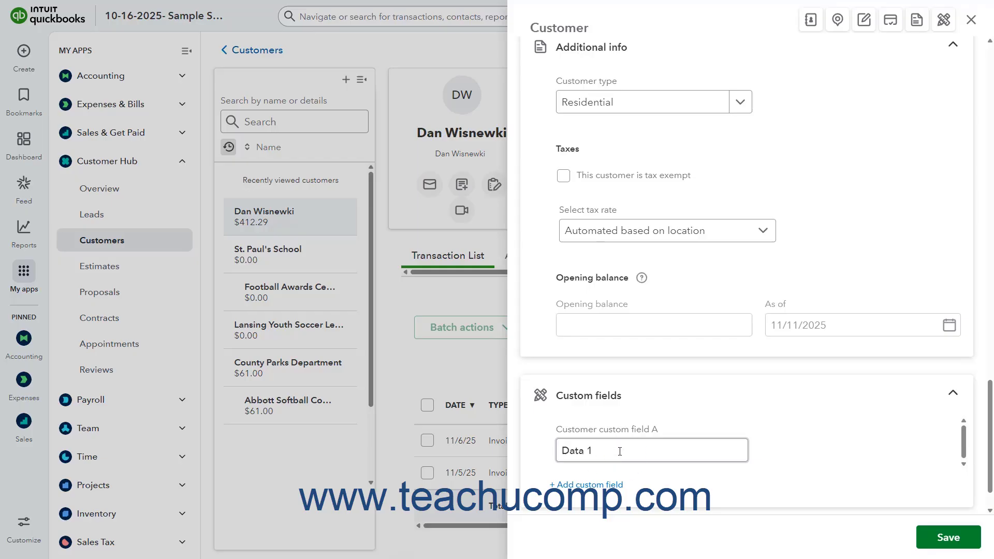
left_click(971, 20)
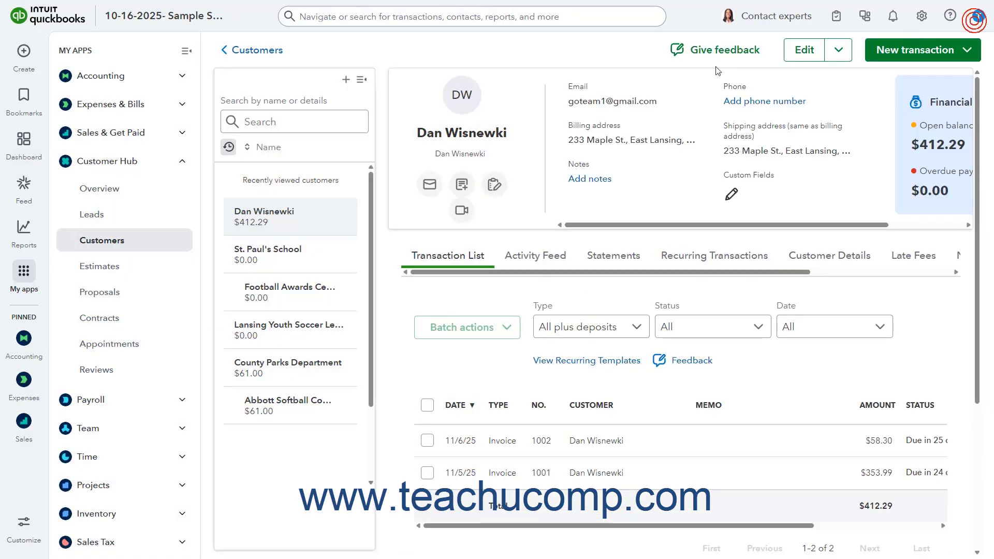
Start a new invoice for the same customer.
left_click(23, 51)
left_click(68, 92)
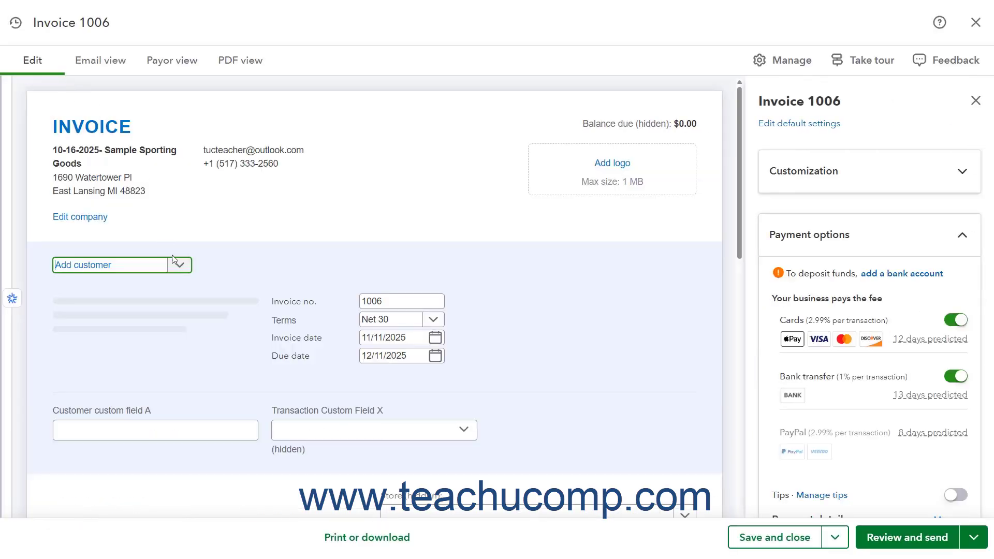
left_click(177, 265)
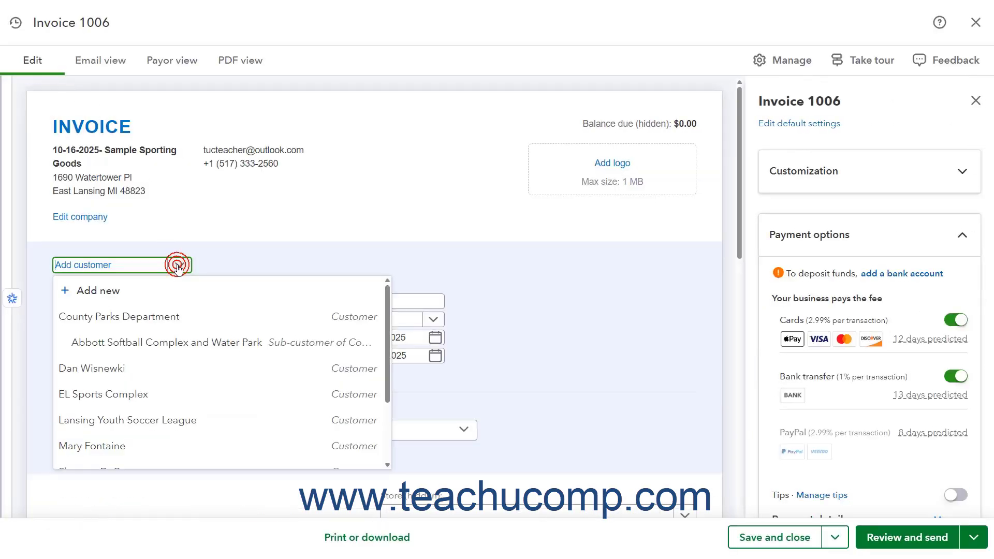
left_click(147, 367)
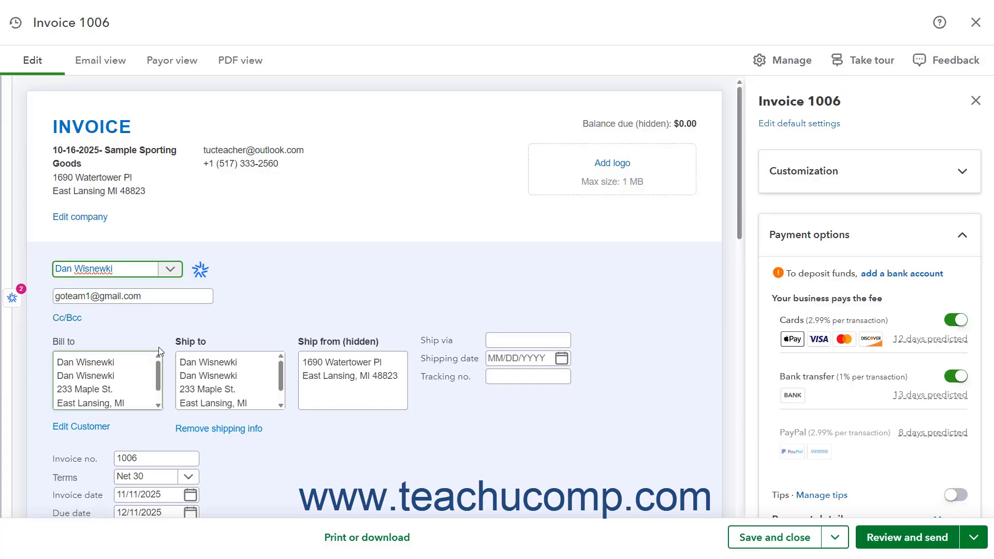
Examine Customer custom field A and Transaction Custom Field X on the invoice, leaving it without saving.
scroll(209, 328, "down", 2)
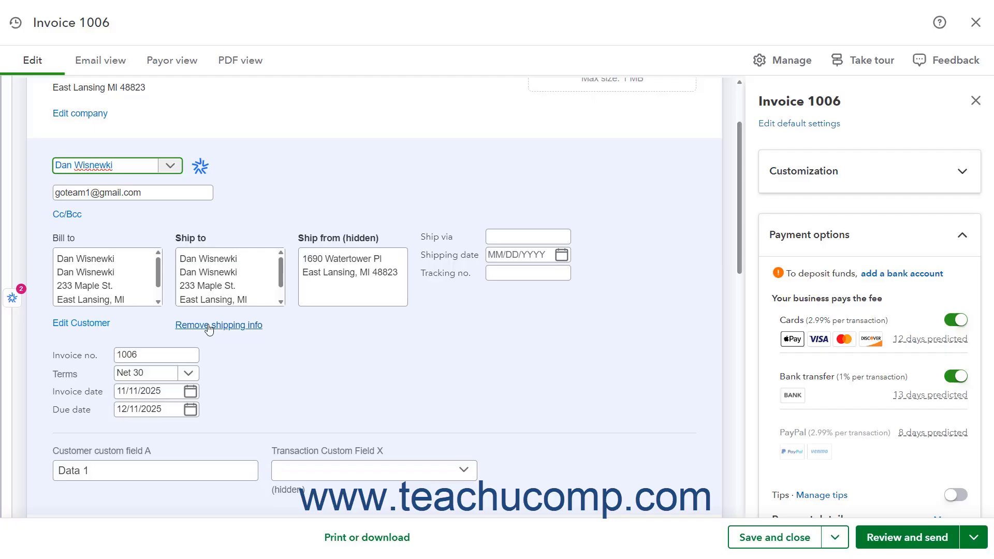
left_click(94, 472)
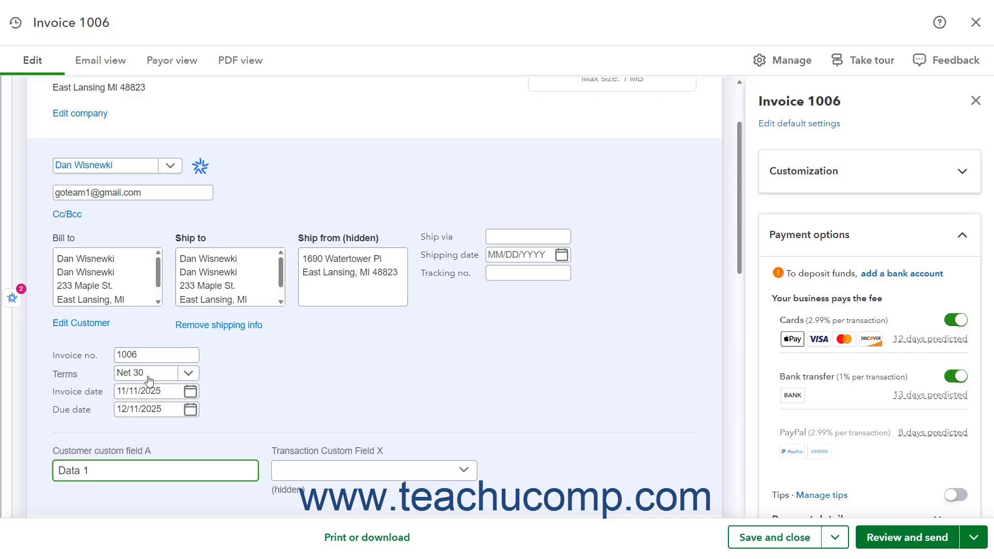
left_click(976, 23)
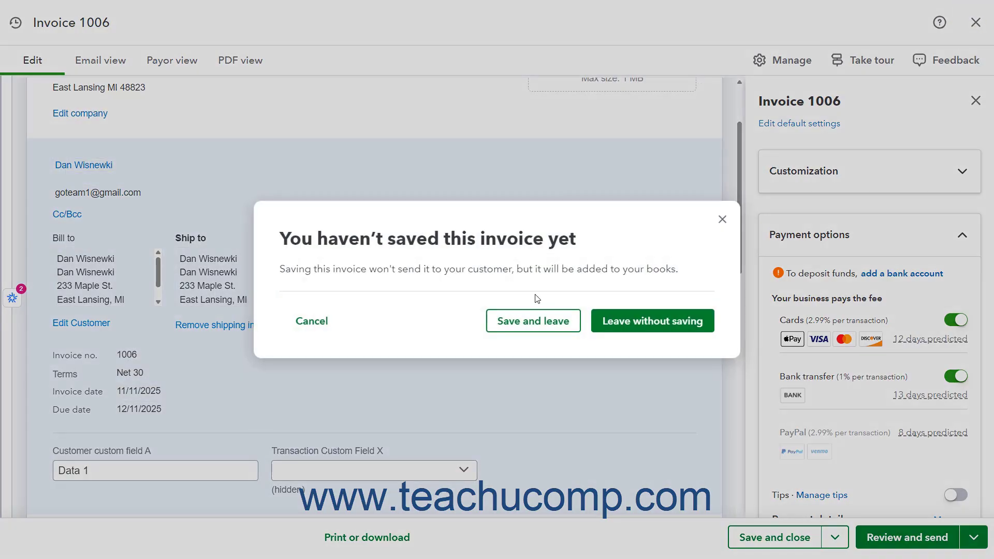
left_click(616, 321)
Start a purchase order to the vendor Eastside Sports Wholesale, shipping to the same customer's address.
left_click(26, 52)
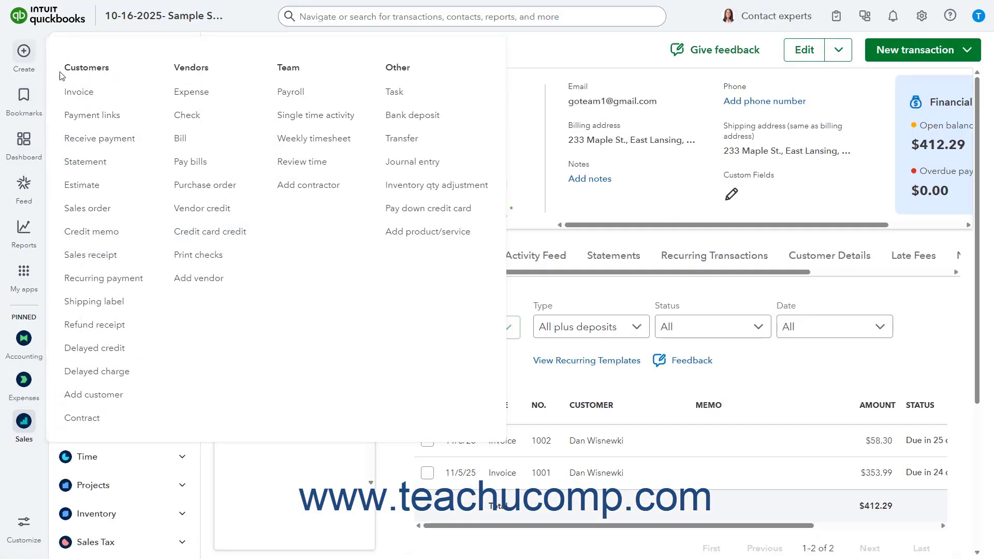
left_click(187, 186)
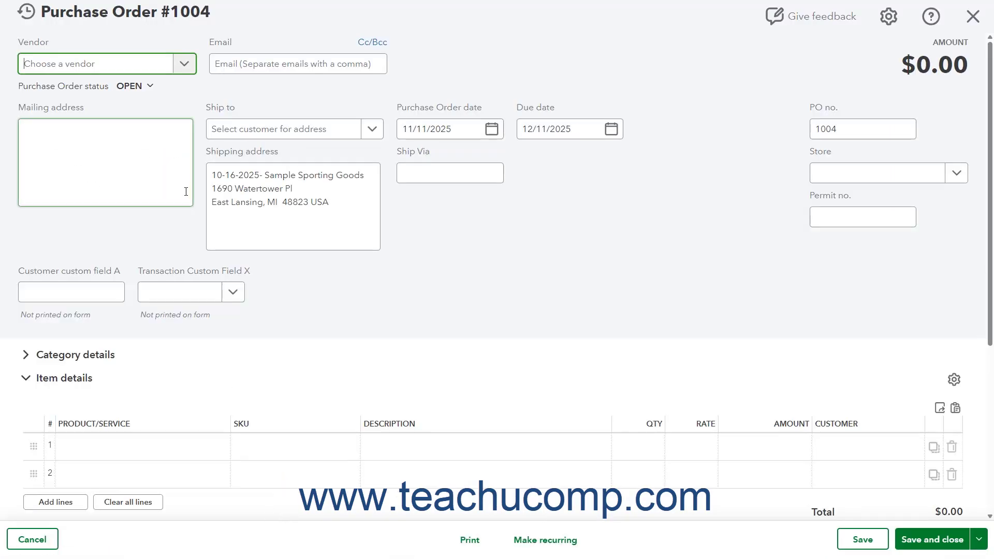
left_click(185, 65)
left_click(148, 141)
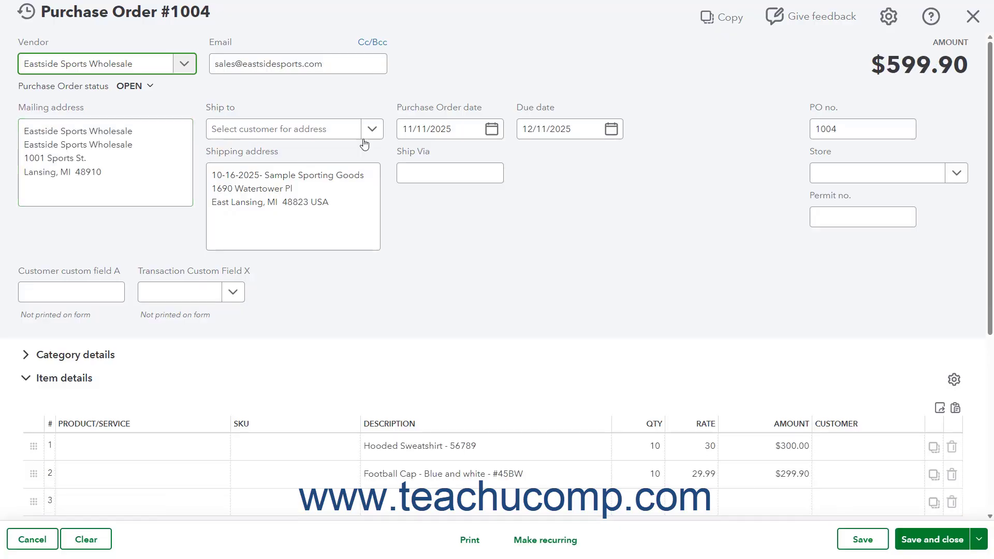
left_click(372, 129)
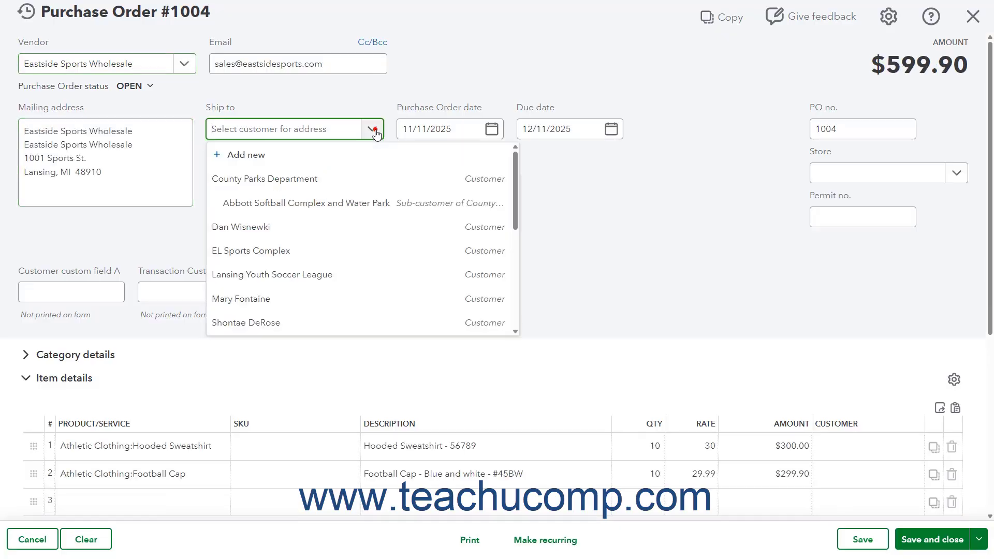
left_click(296, 225)
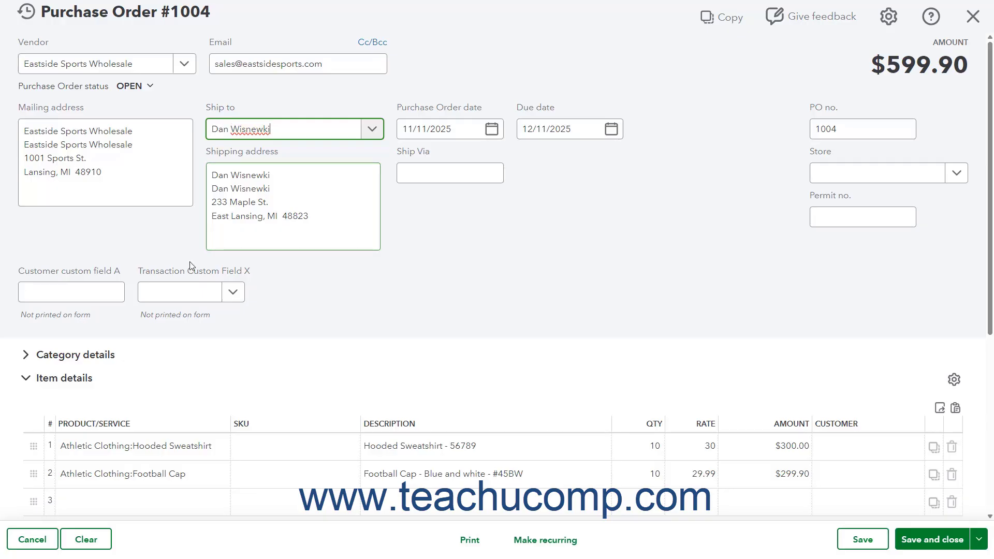
Examine Customer custom field A and the choices for Transaction Custom Field X, leaving the purchase order without saving.
left_click(96, 287)
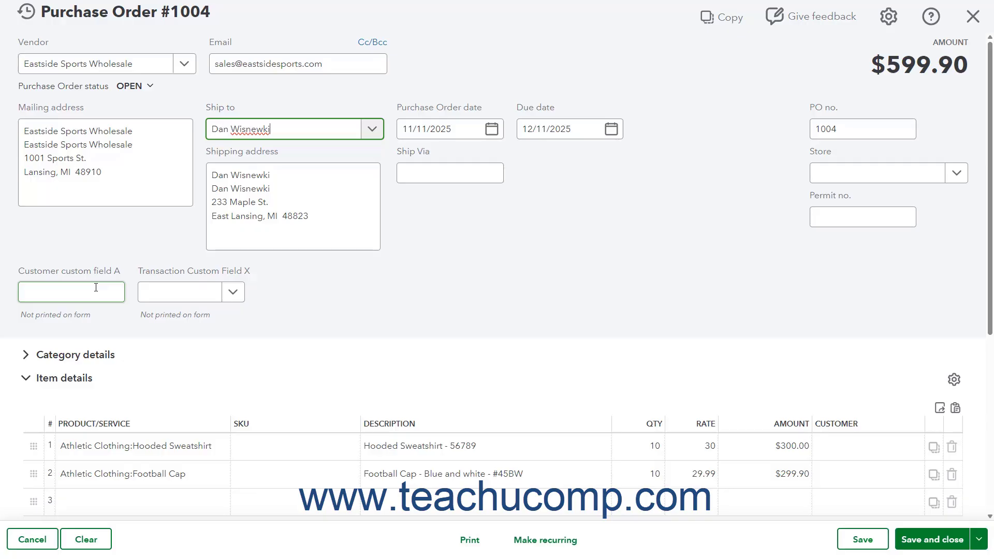
left_click(96, 287)
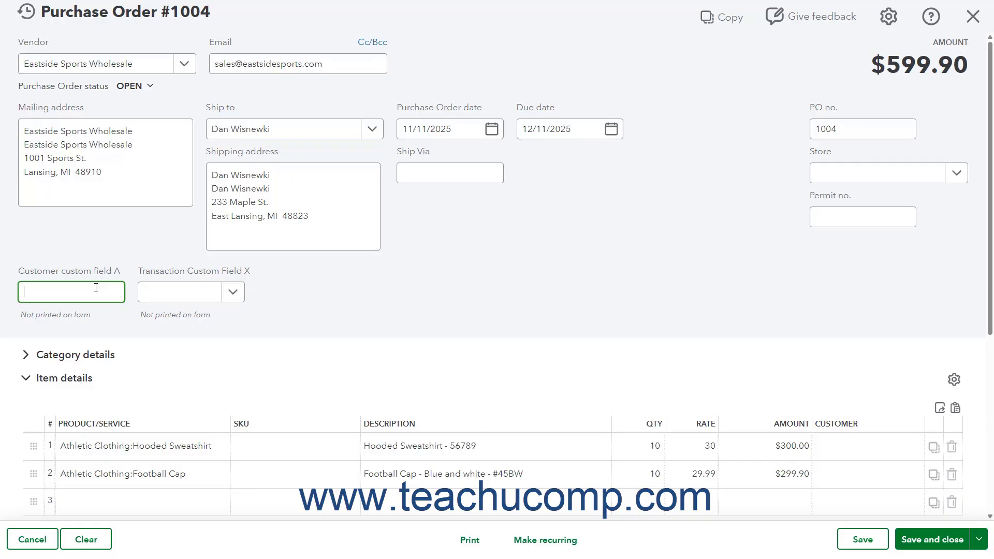
left_click(183, 274)
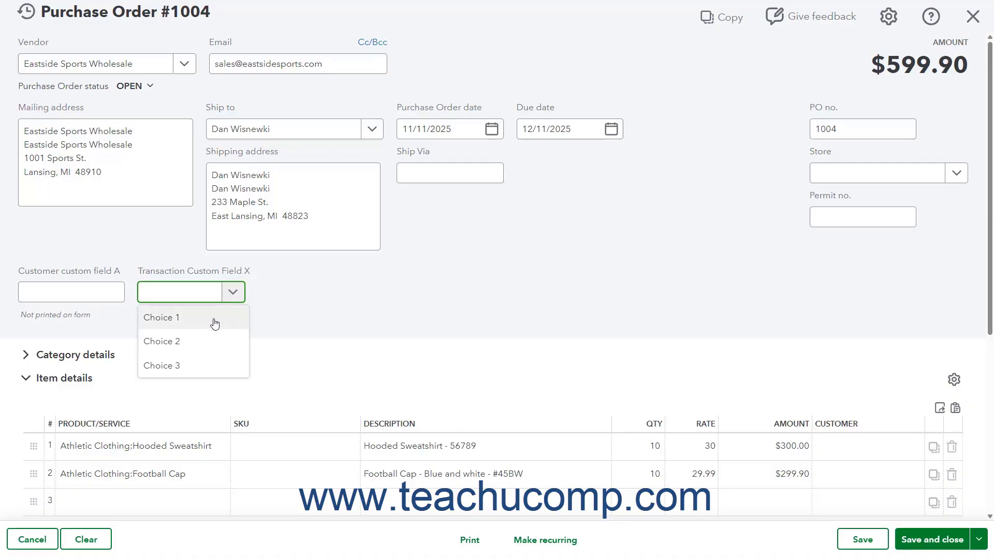
left_click(307, 282)
left_click(972, 15)
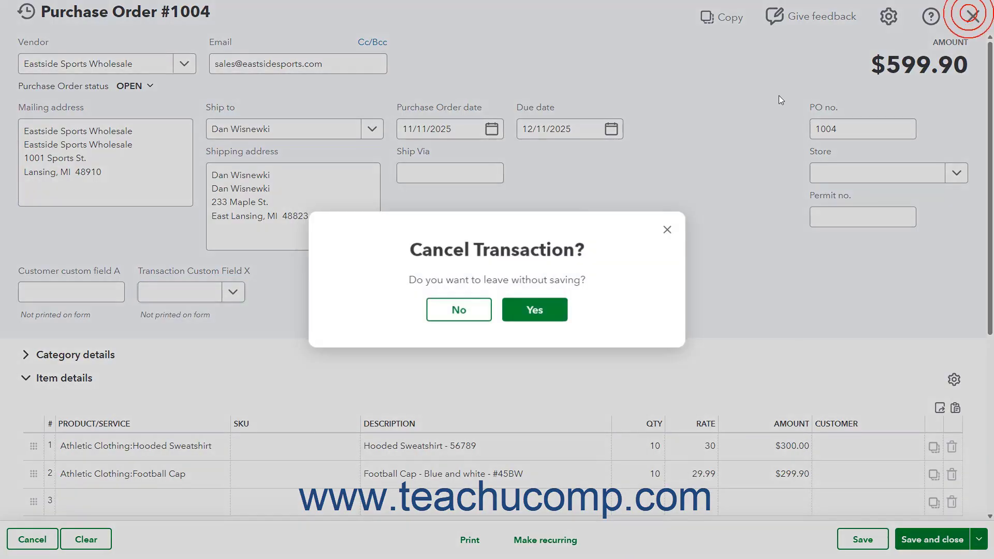
left_click(535, 310)
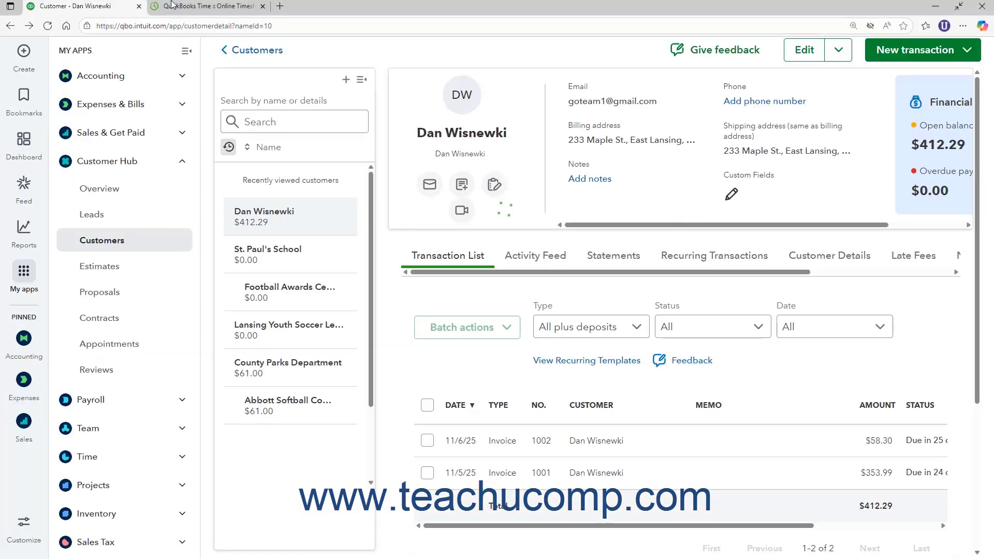
Switch to QuickBooks Time, examine the Timesheet custom field in a new timesheet entry, and cancel the entry.
left_click(172, 5)
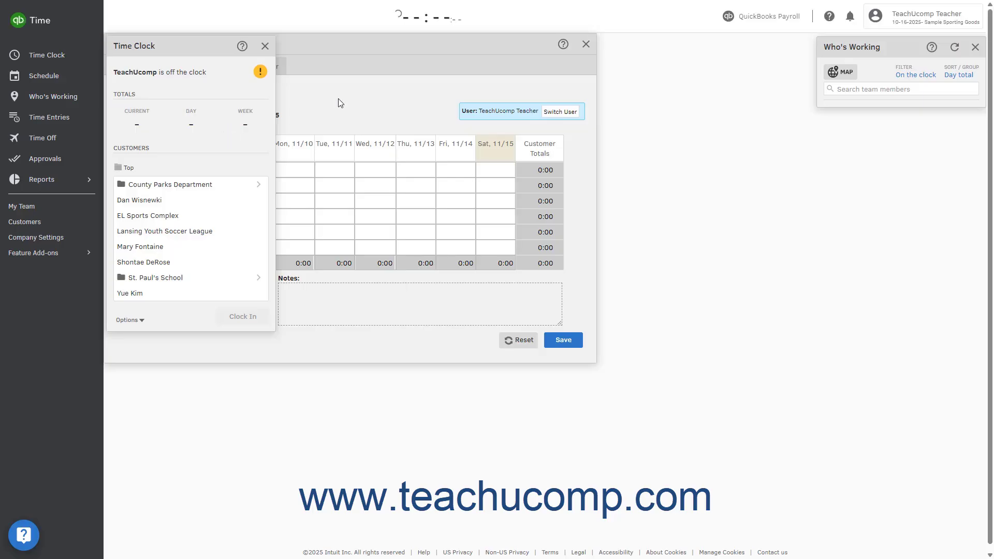
left_click(146, 97)
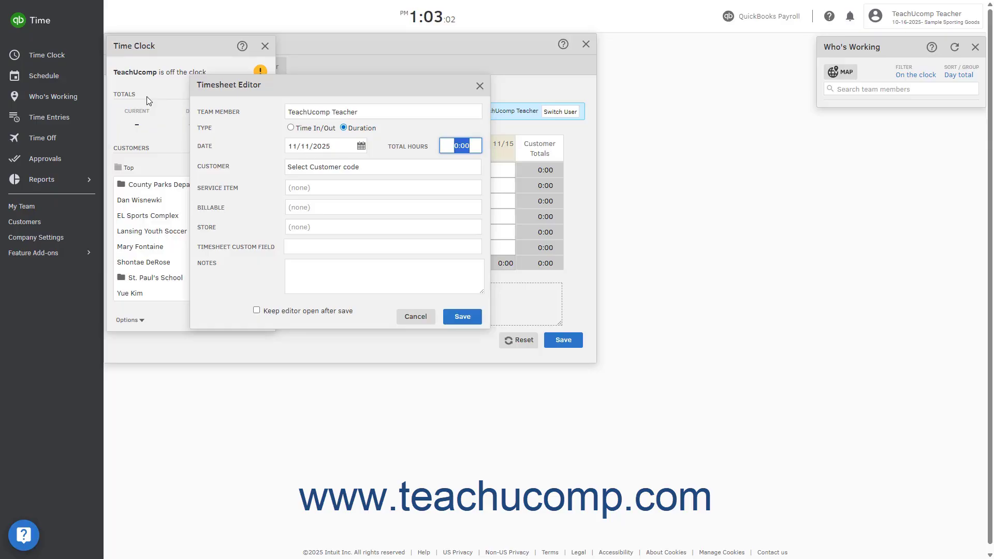
left_click(300, 246)
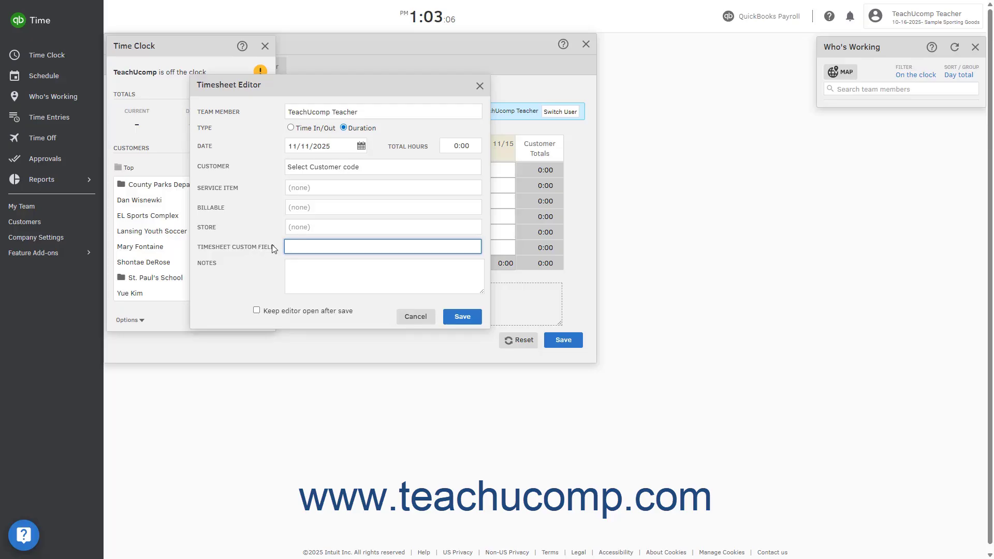
left_click(413, 317)
Switch back to QuickBooks Online and open the Custom fields list.
mouse_move(237, 5)
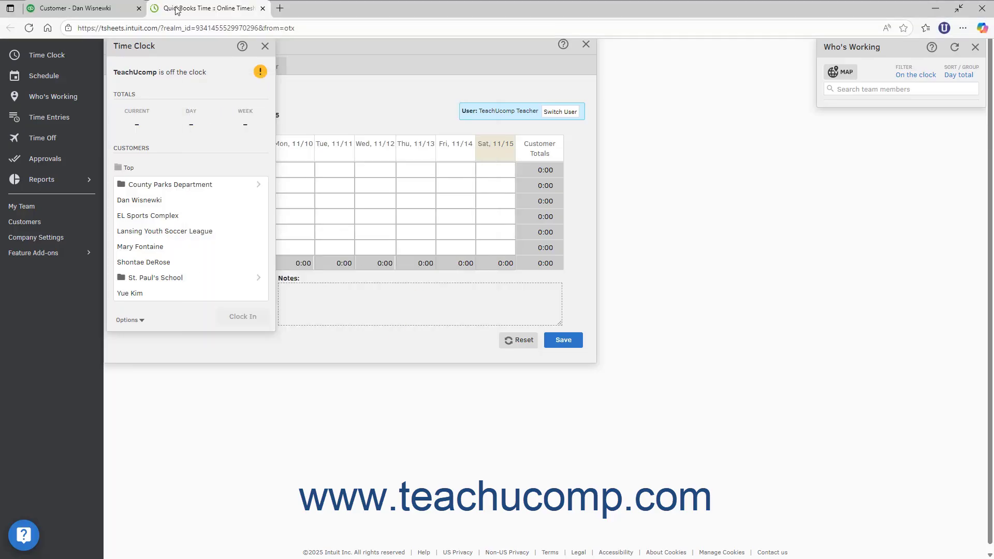
left_click(120, 9)
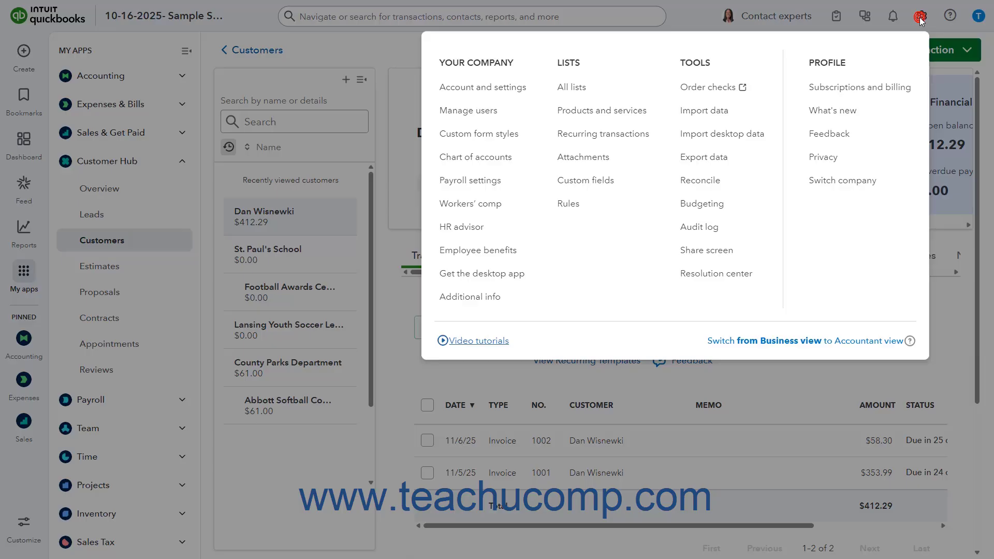
left_click(921, 15)
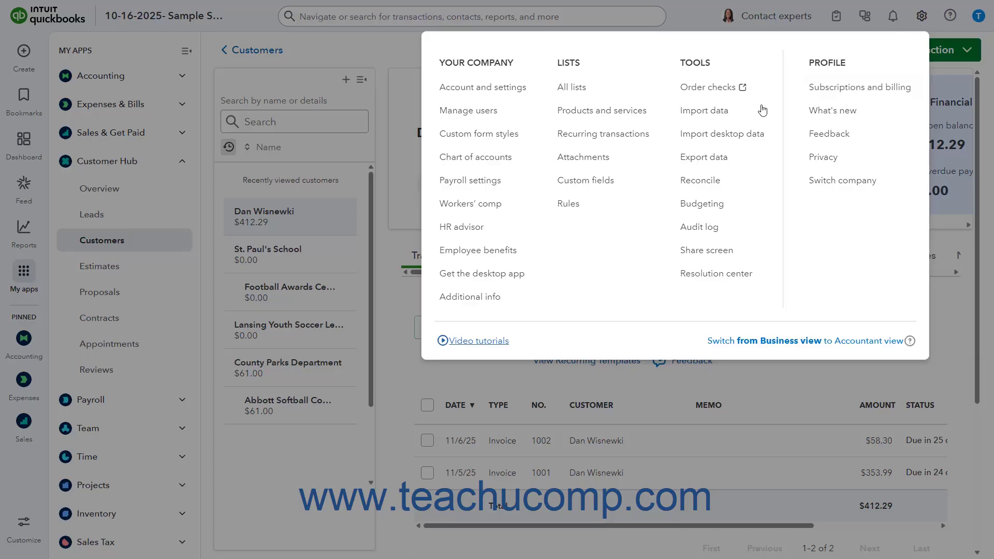
left_click(608, 180)
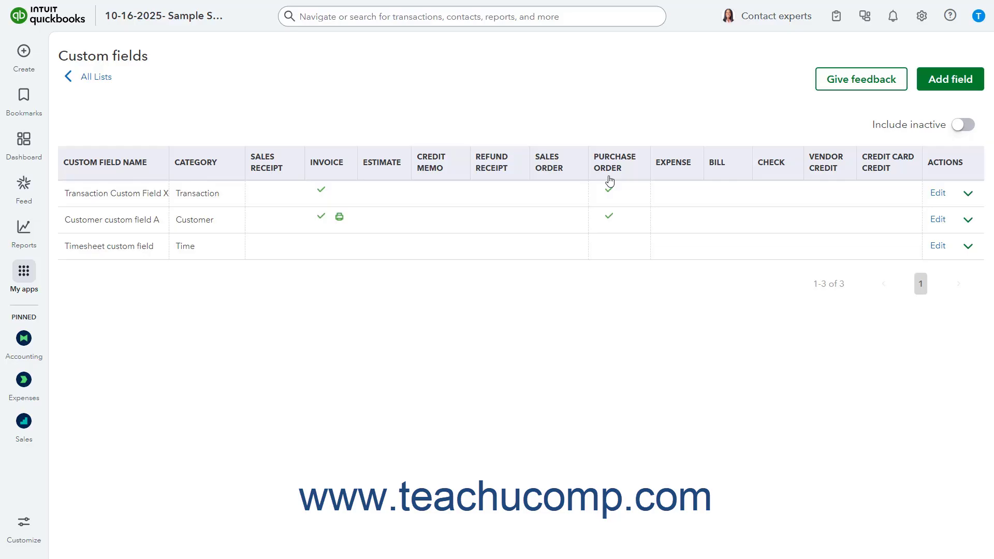
Start a new custom field named Customer Custom Field B, compare the category options, and assign it to the Customer category.
left_click(951, 82)
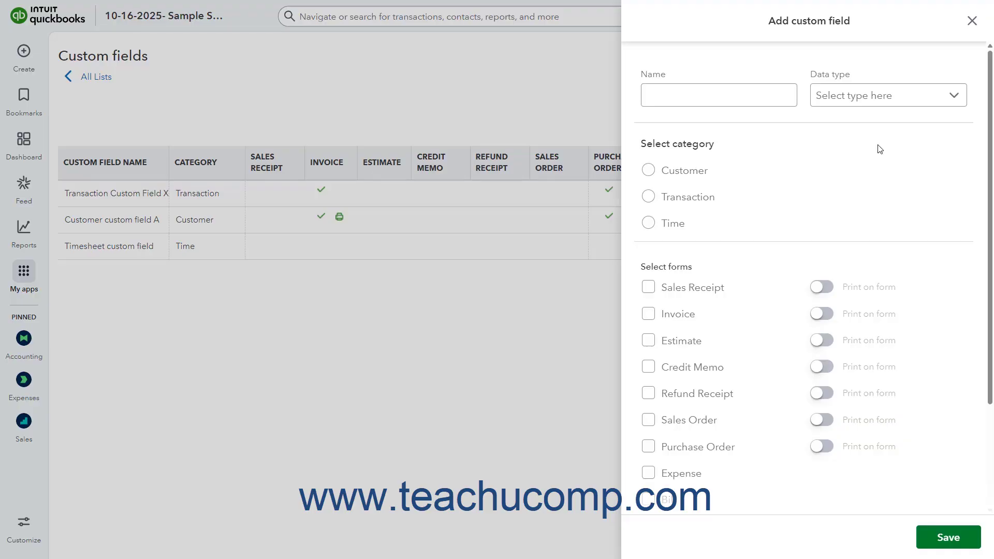
left_click(684, 94)
type("C")
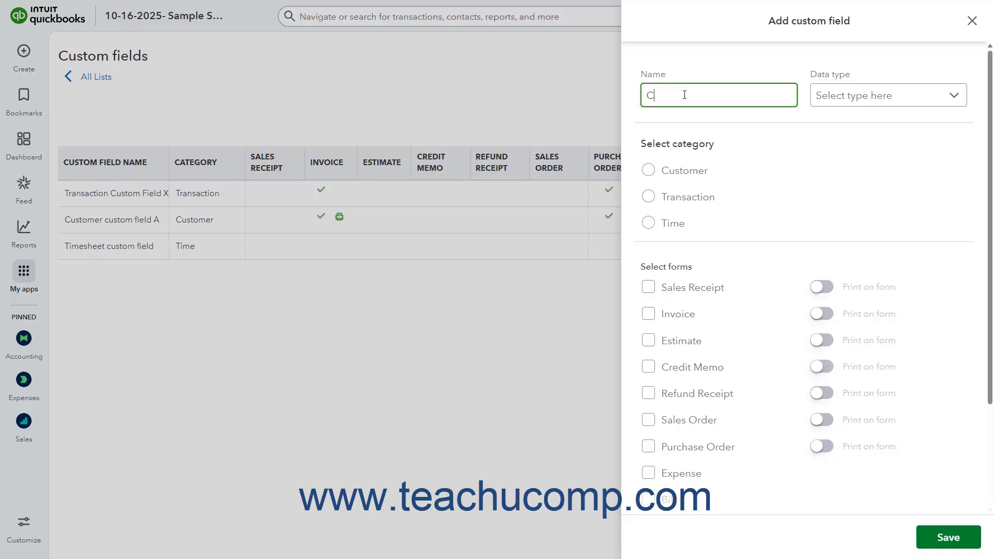
type("ustomer Custom Field B")
left_click(662, 169)
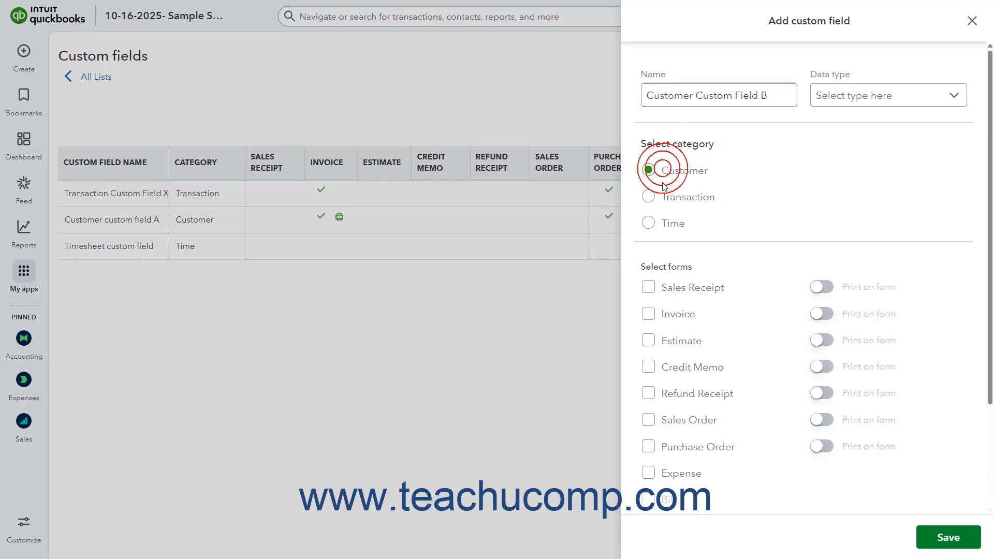
left_click(662, 197)
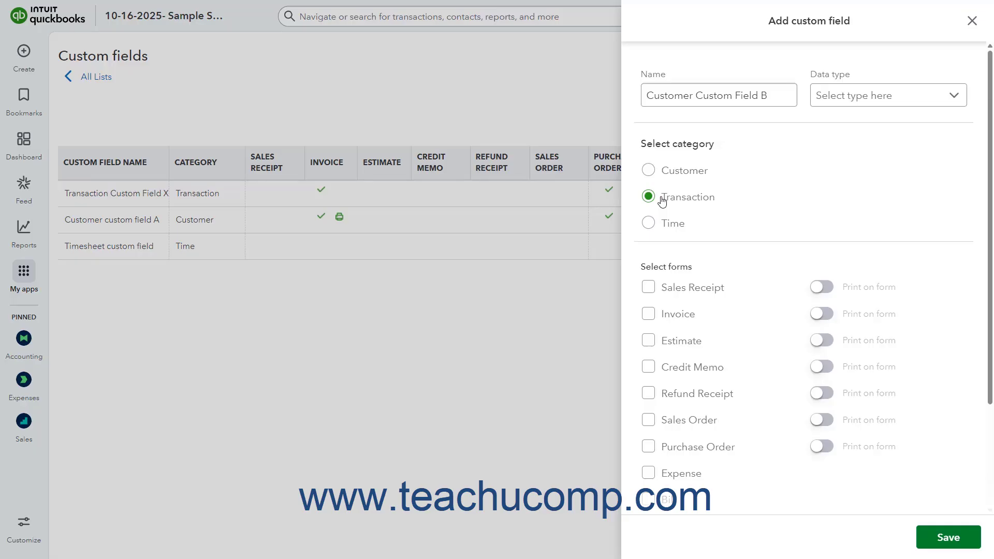
left_click(659, 227)
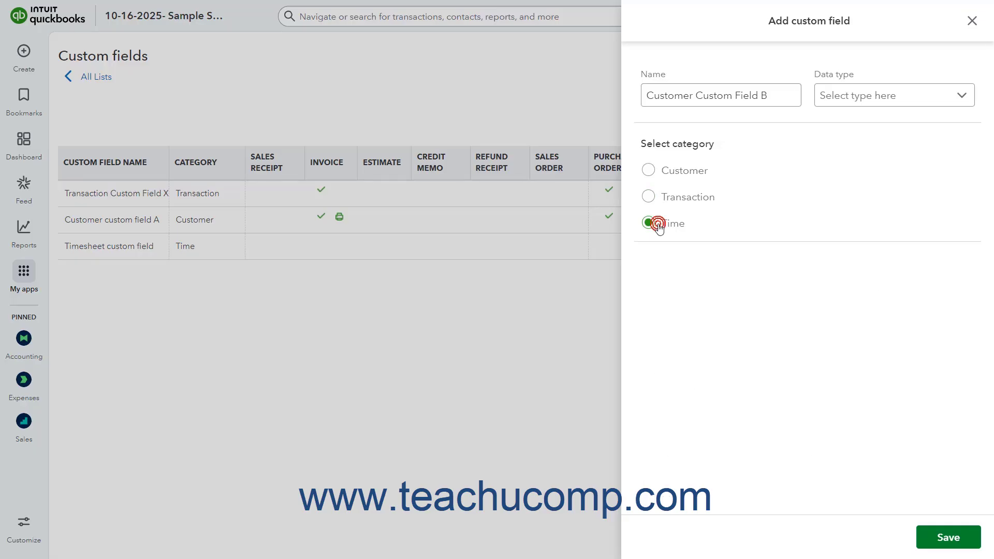
left_click(660, 170)
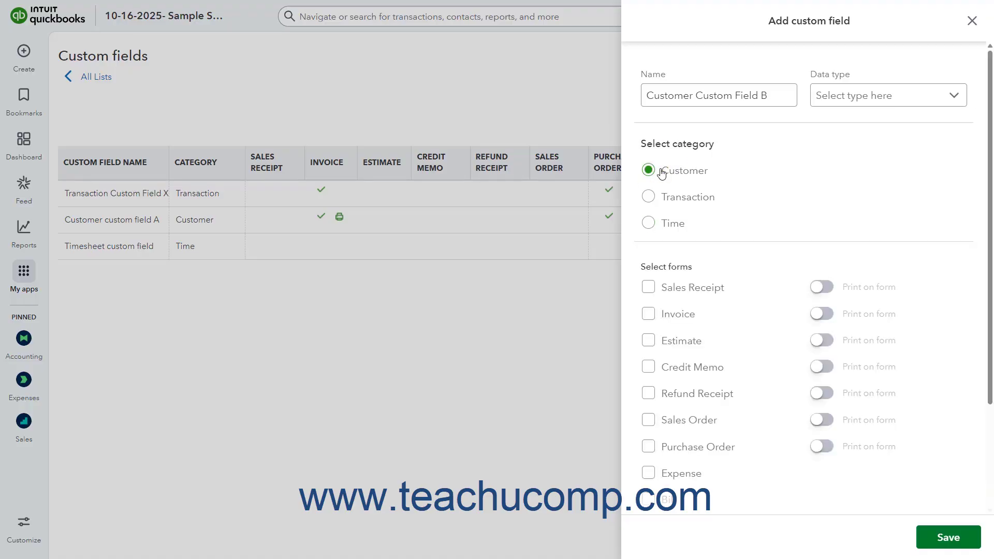
Set the new field's data type to Dropdown list and look through the available colors, keeping the default one.
left_click(959, 100)
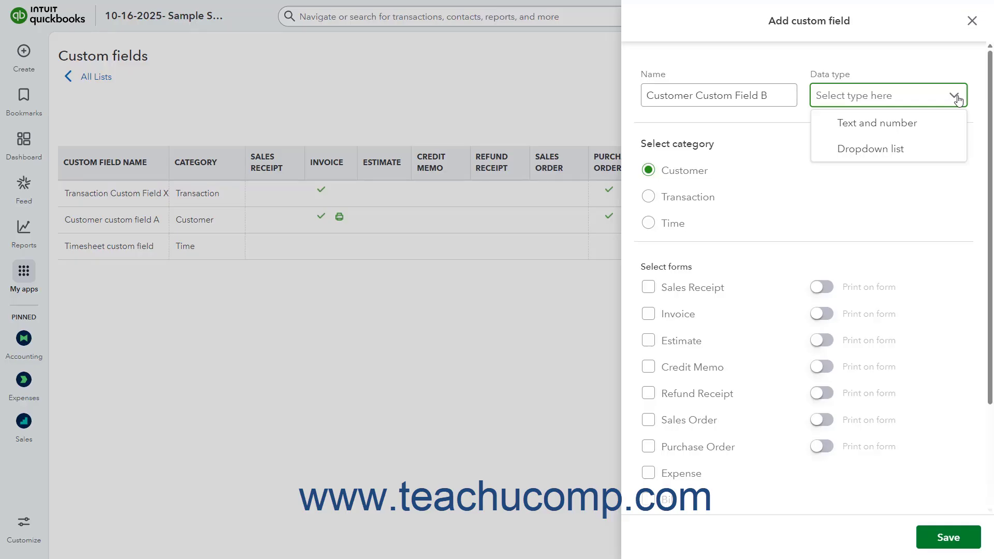
left_click(911, 151)
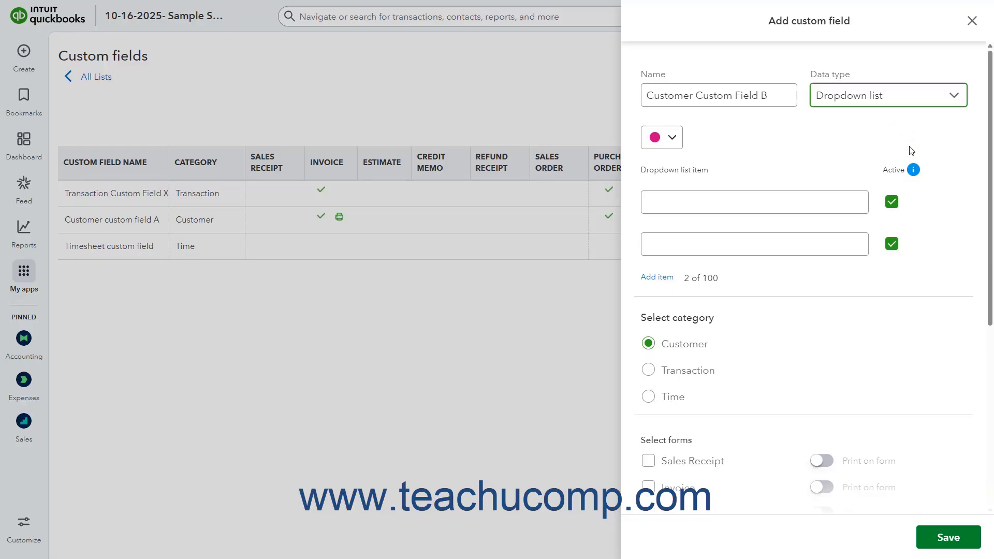
left_click(678, 139)
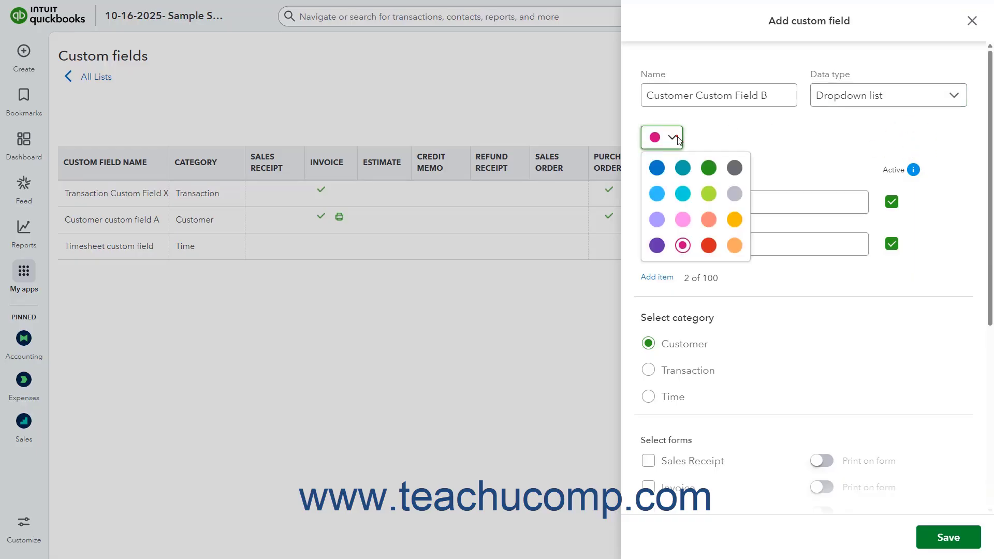
left_click(677, 140)
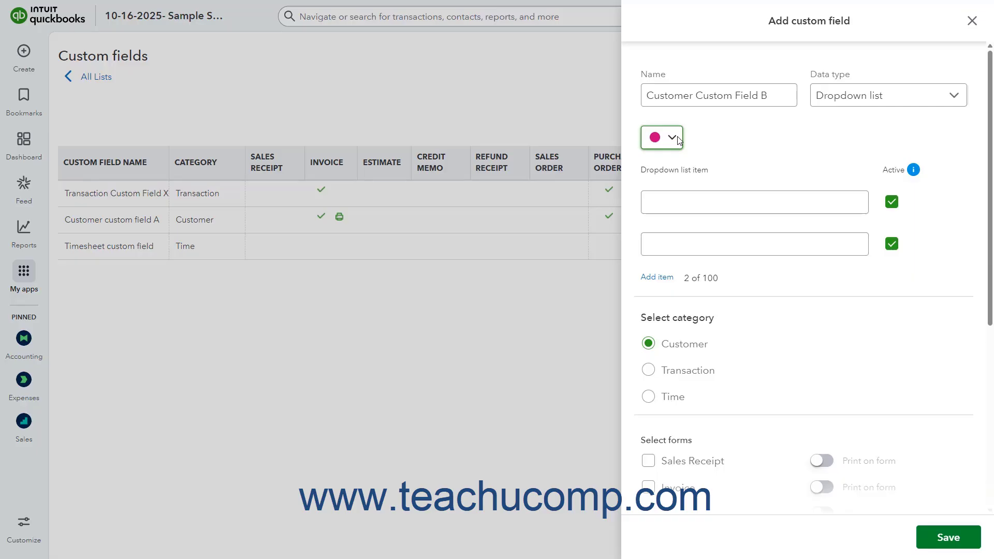
Enter Value A, Value B and an additional third item, Value C, as the field's dropdown list items.
left_click(678, 206)
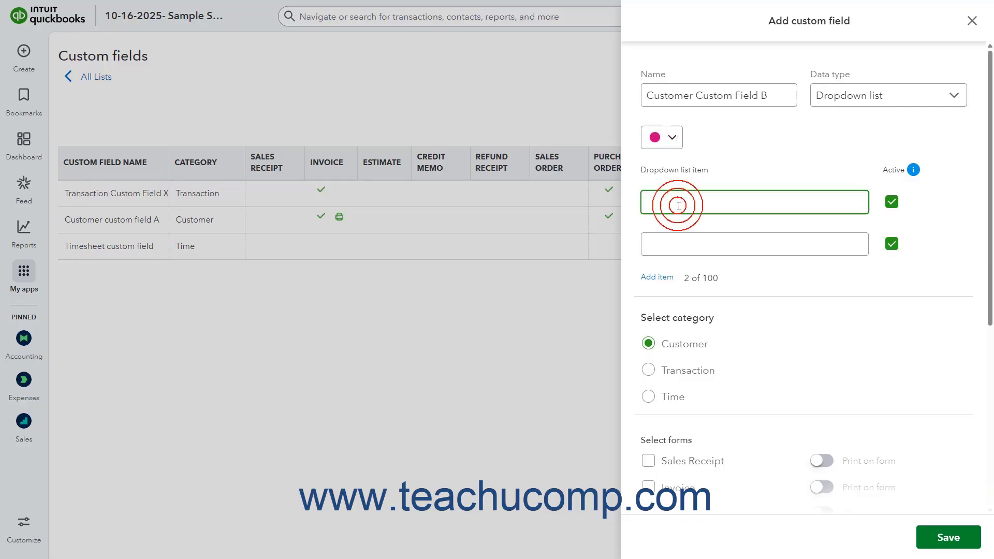
type("Value ")
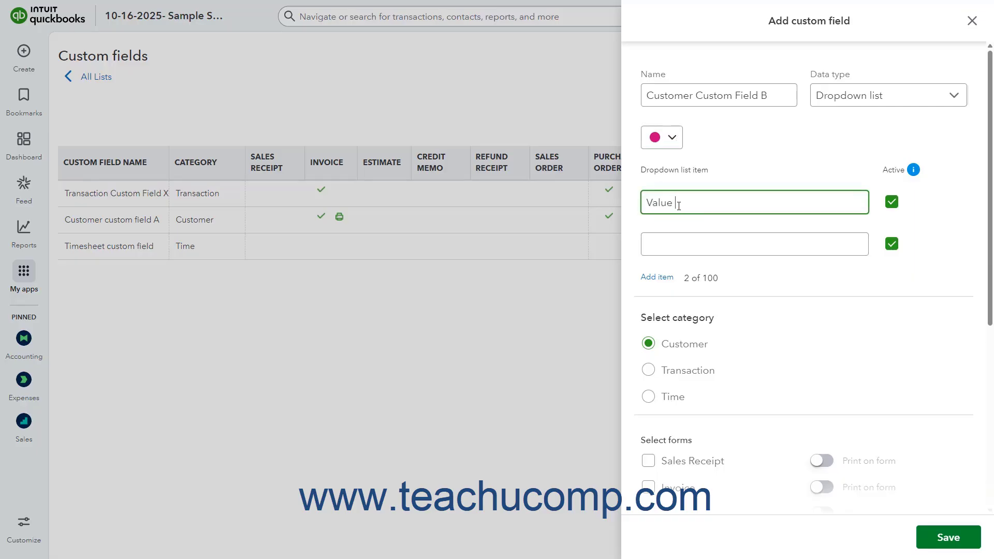
type("A")
left_click(681, 241)
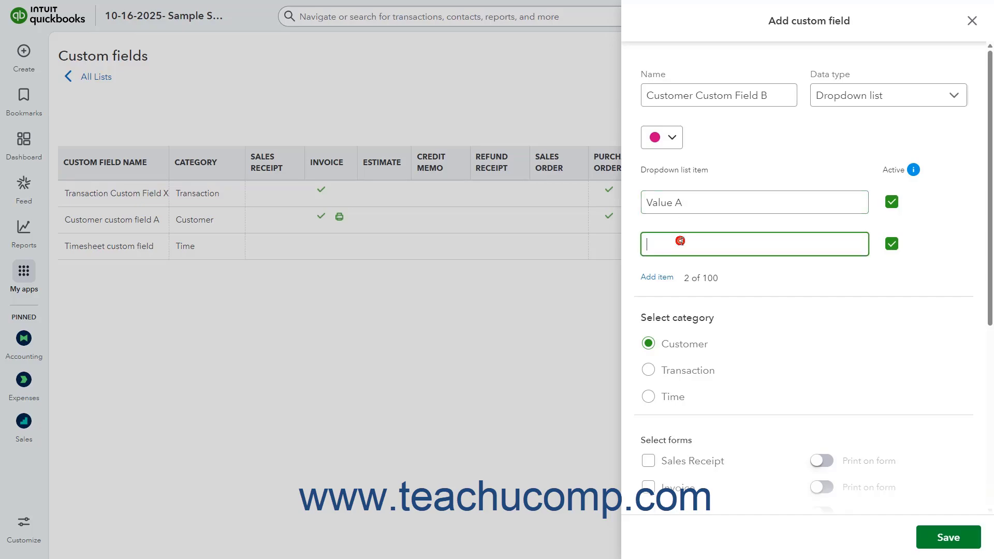
type("Value B")
left_click(658, 279)
left_click(663, 288)
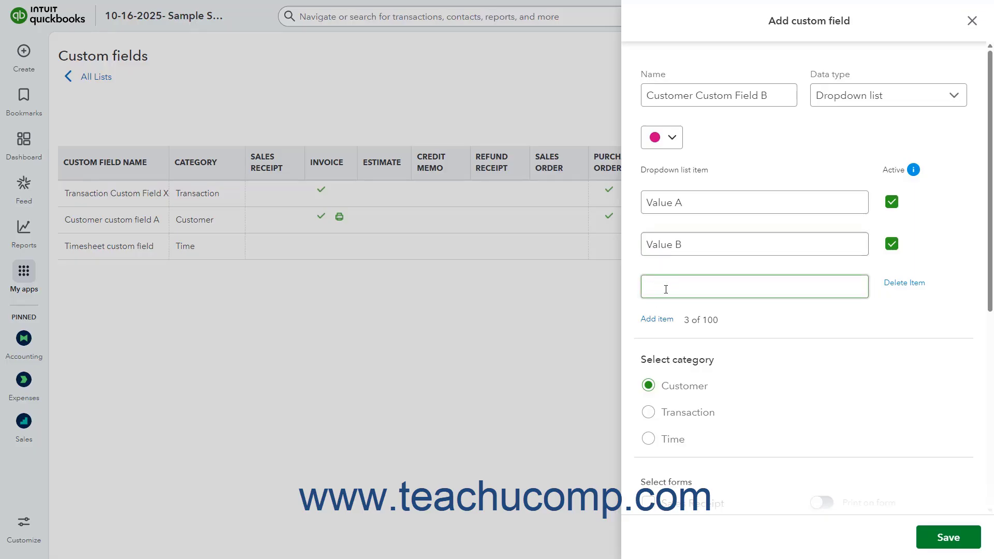
type("Value C")
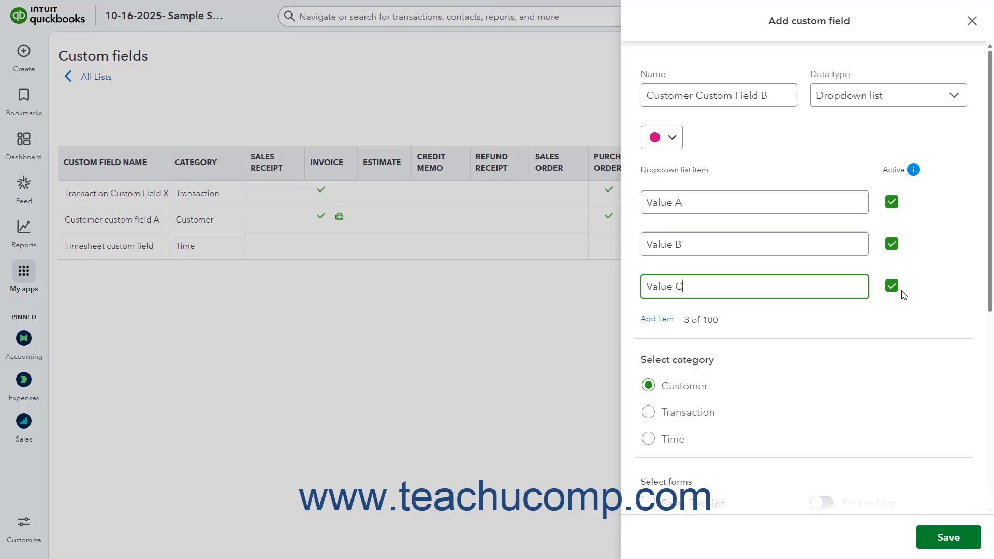
Include the field on invoices with printing on the form enabled, and save the new custom field.
scroll(903, 295, "down", 6)
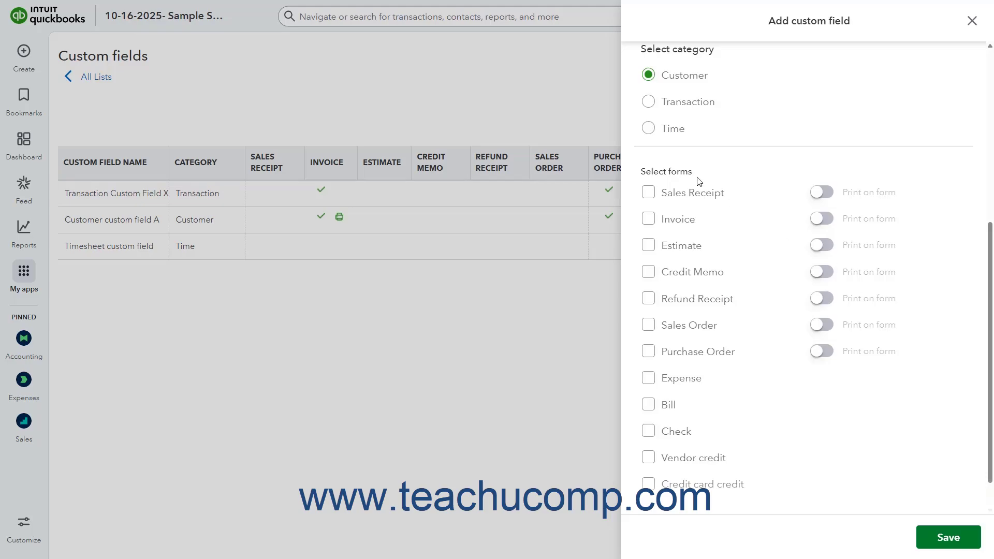
left_click(650, 221)
left_click(832, 224)
left_click(955, 528)
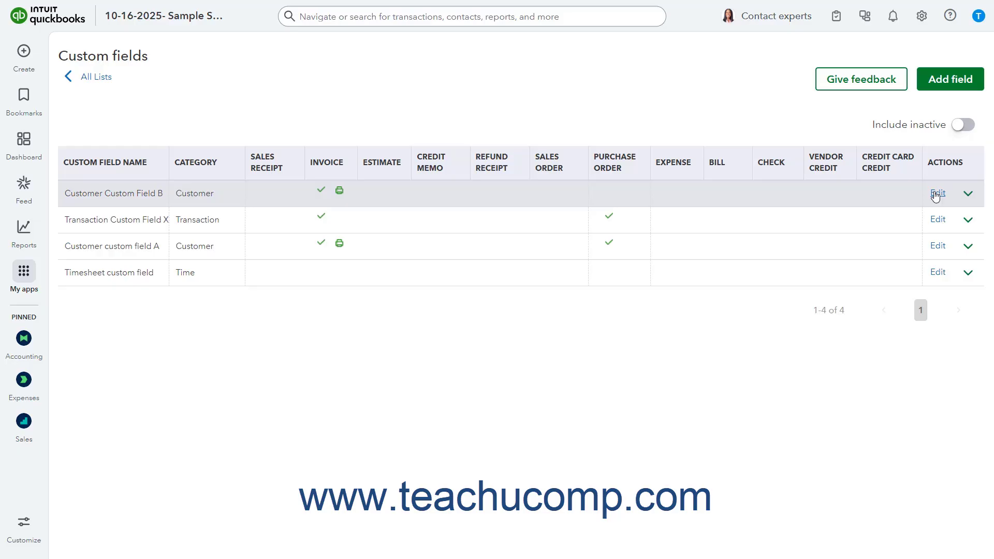
Edit Customer Custom Field B to change its color to blue, and save the change.
left_click(936, 194)
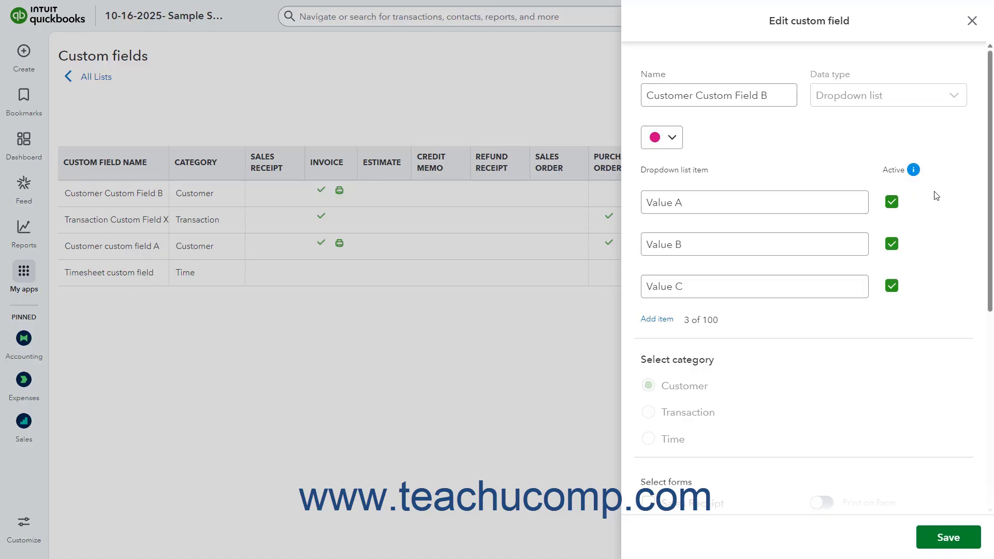
left_click(672, 139)
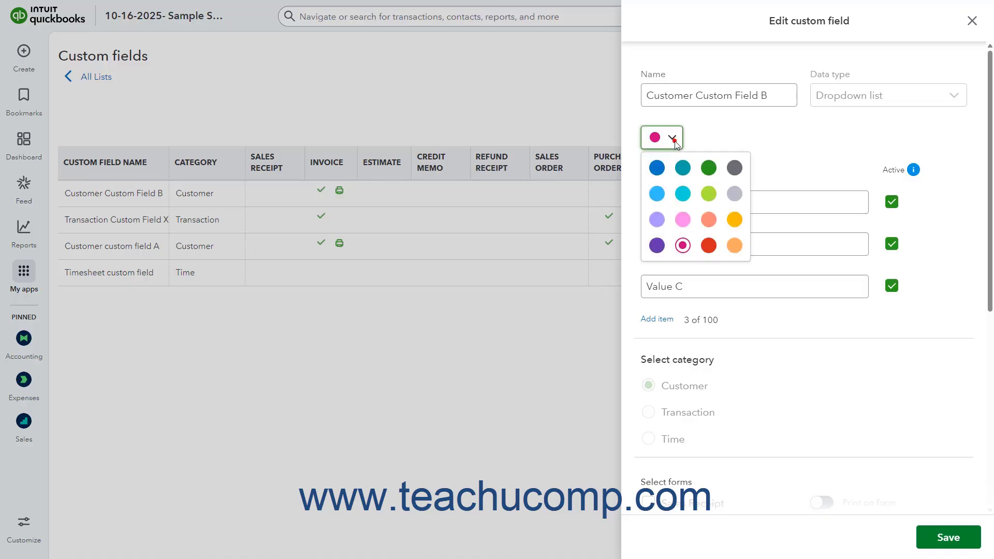
left_click(656, 169)
left_click(949, 537)
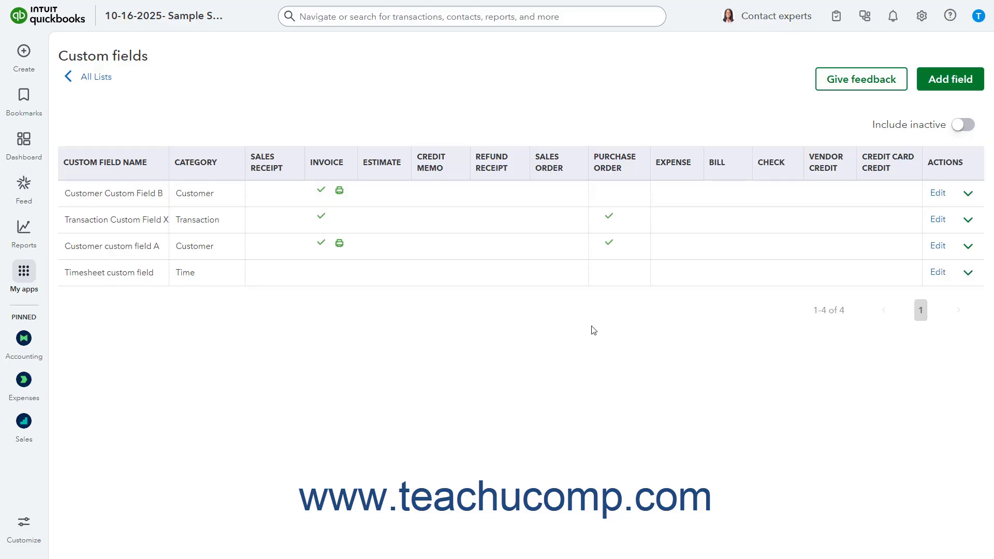
Make Customer Custom Field B inactive and confirm the change.
left_click(969, 196)
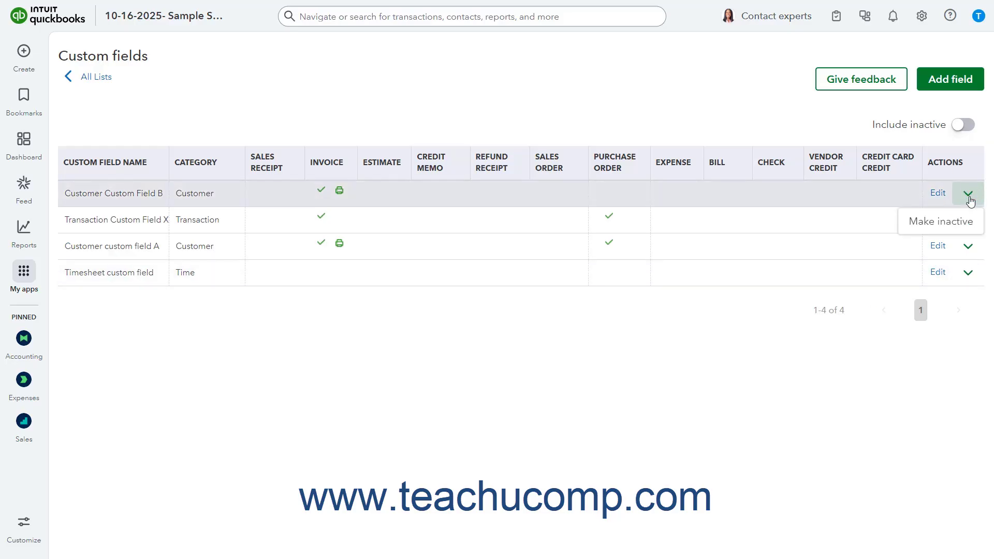
left_click(957, 223)
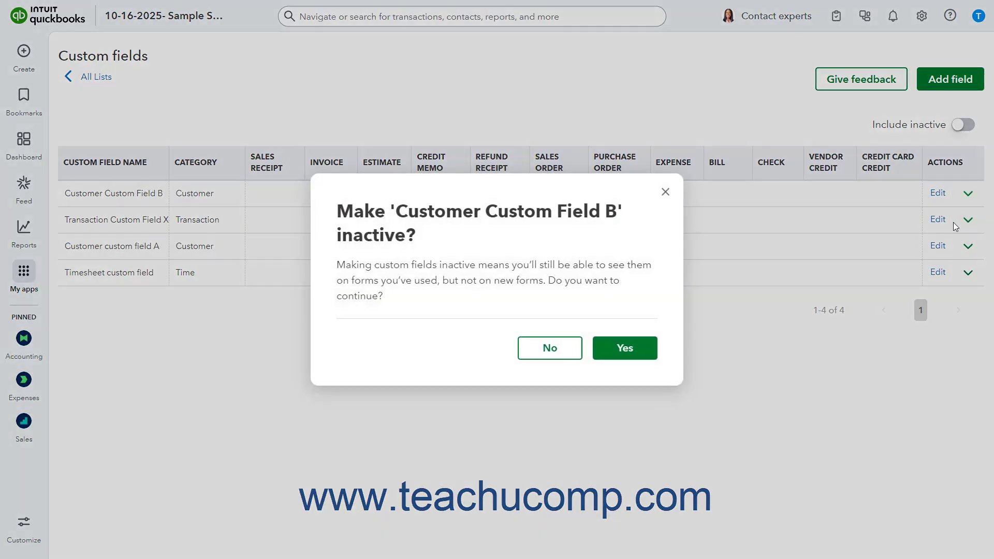
left_click(634, 351)
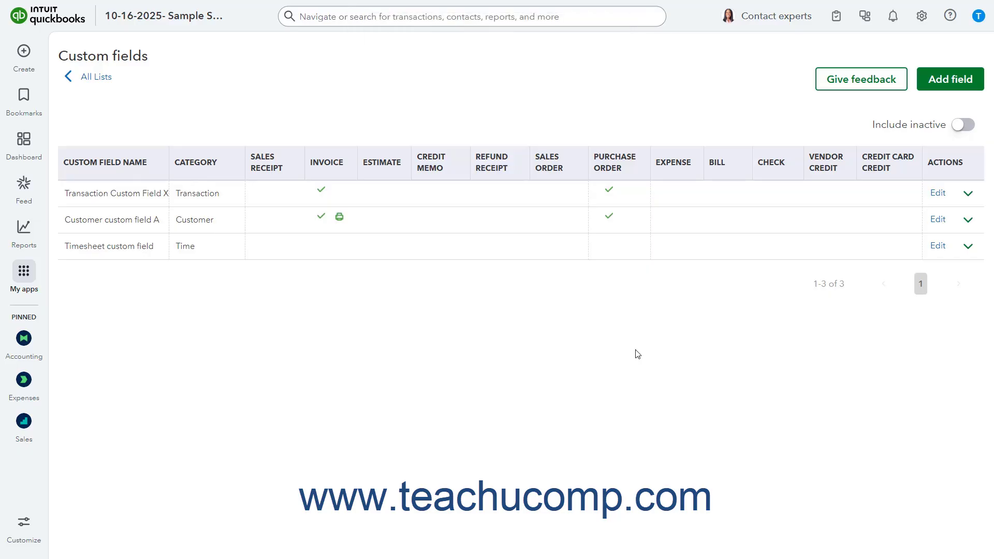
Include inactive fields in the custom fields list and make Customer Custom Field B active again.
left_click(965, 127)
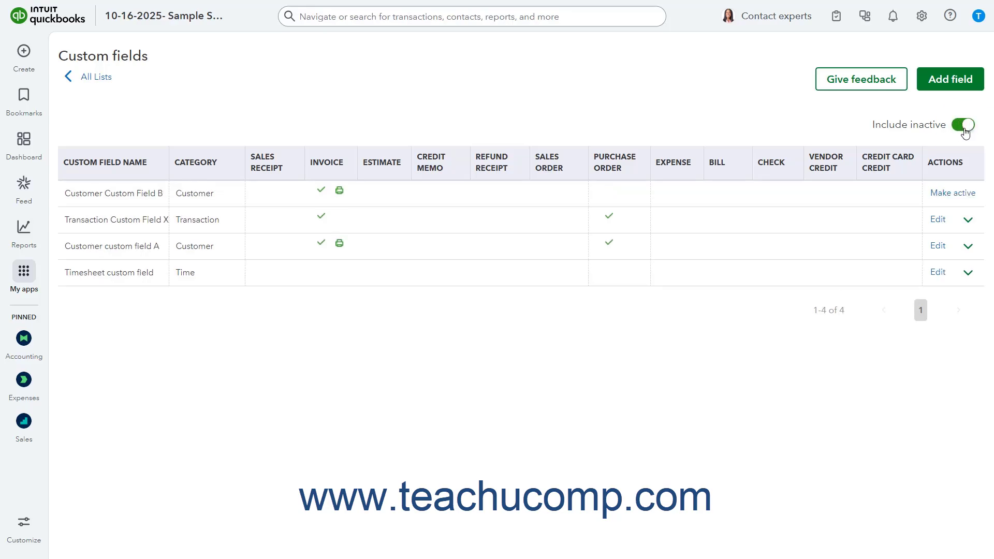
left_click(956, 195)
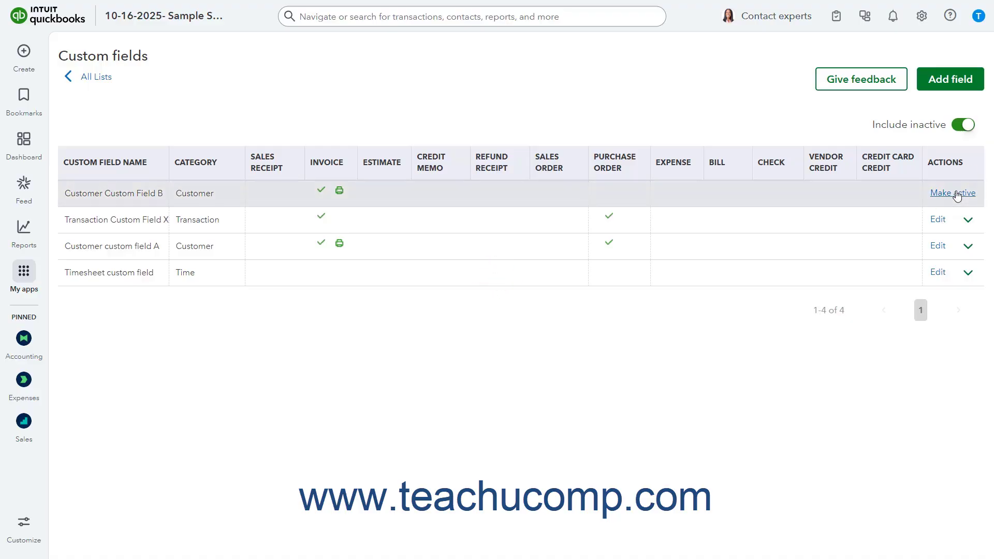